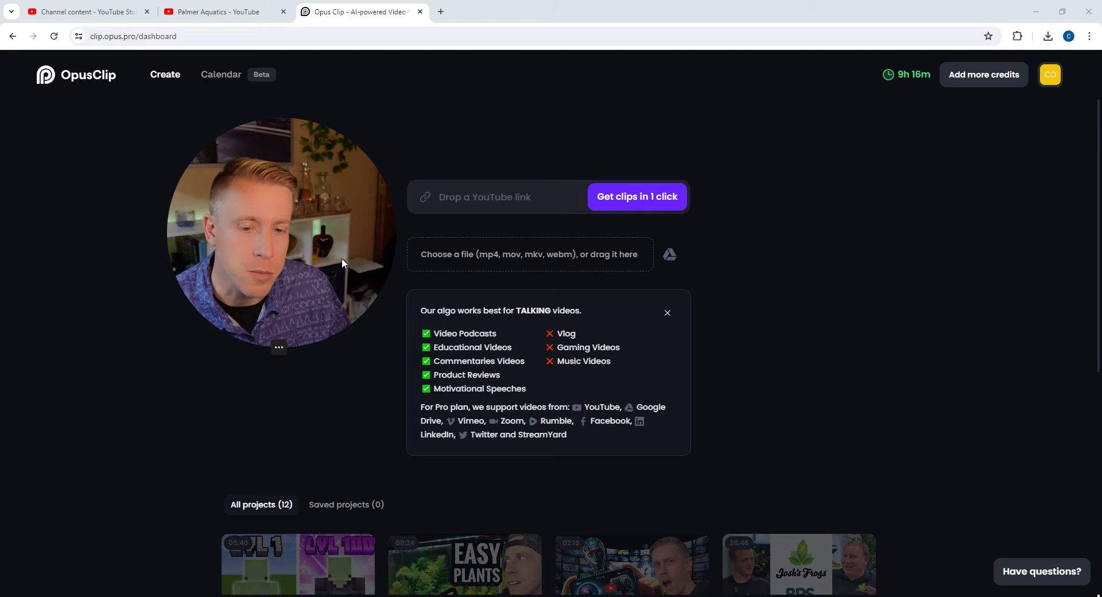
- Preview the first Palmer Aquatics video on YouTube, then return to OpusClip
drag(341, 259, 891, 297)
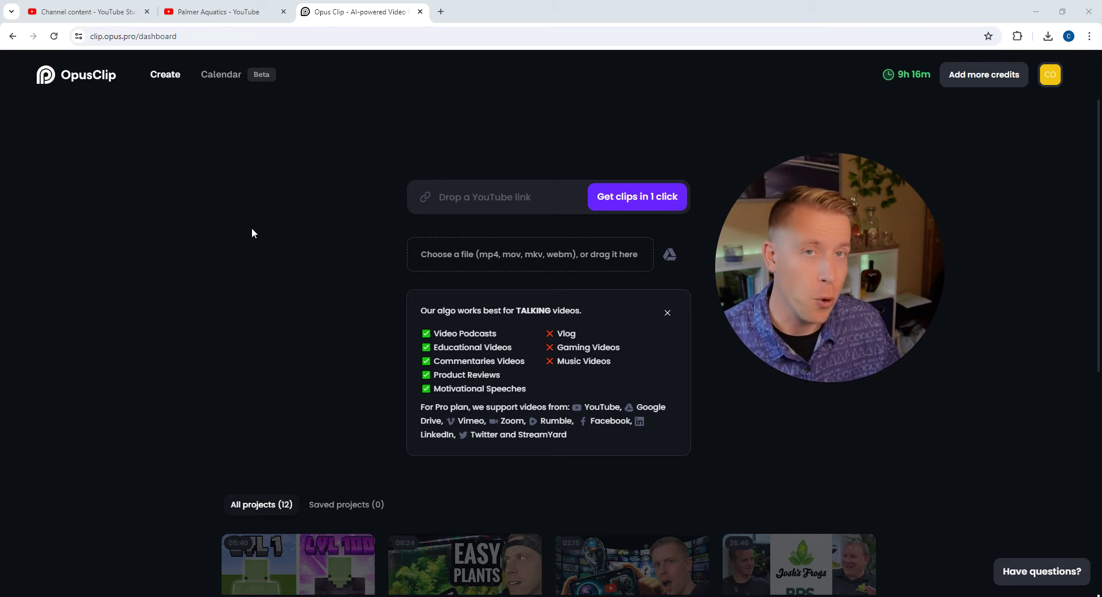
scroll(252, 229, down, 3)
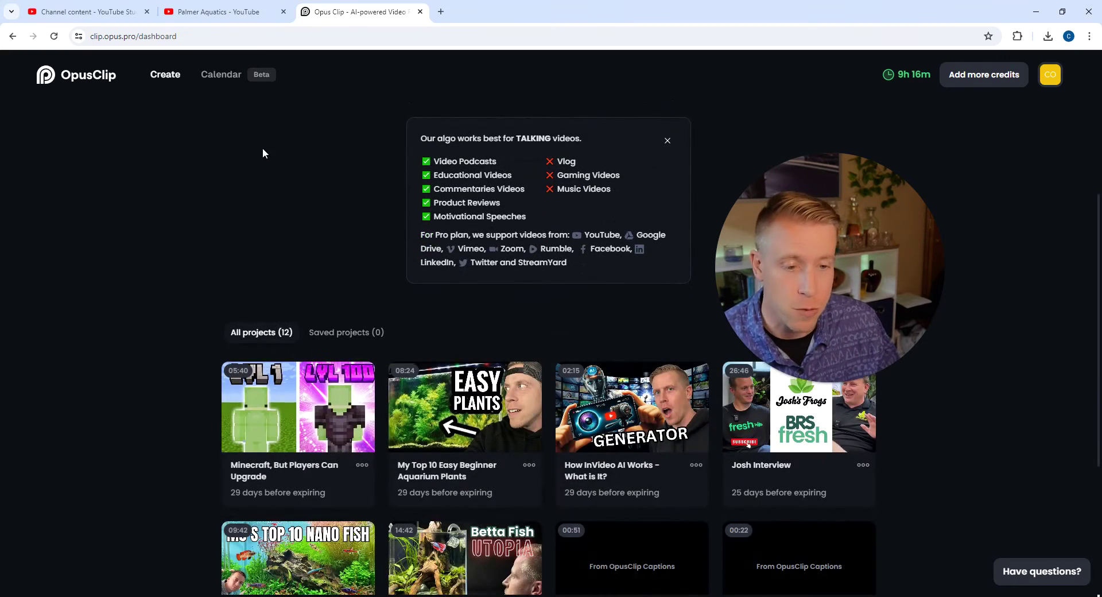
click(241, 17)
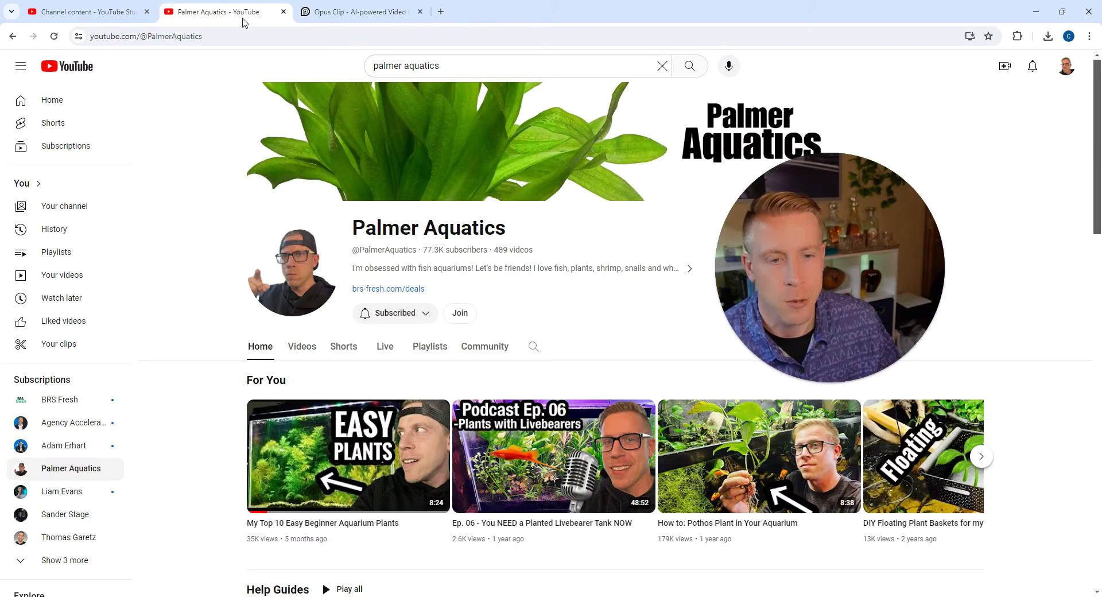
drag(832, 260, 876, 267)
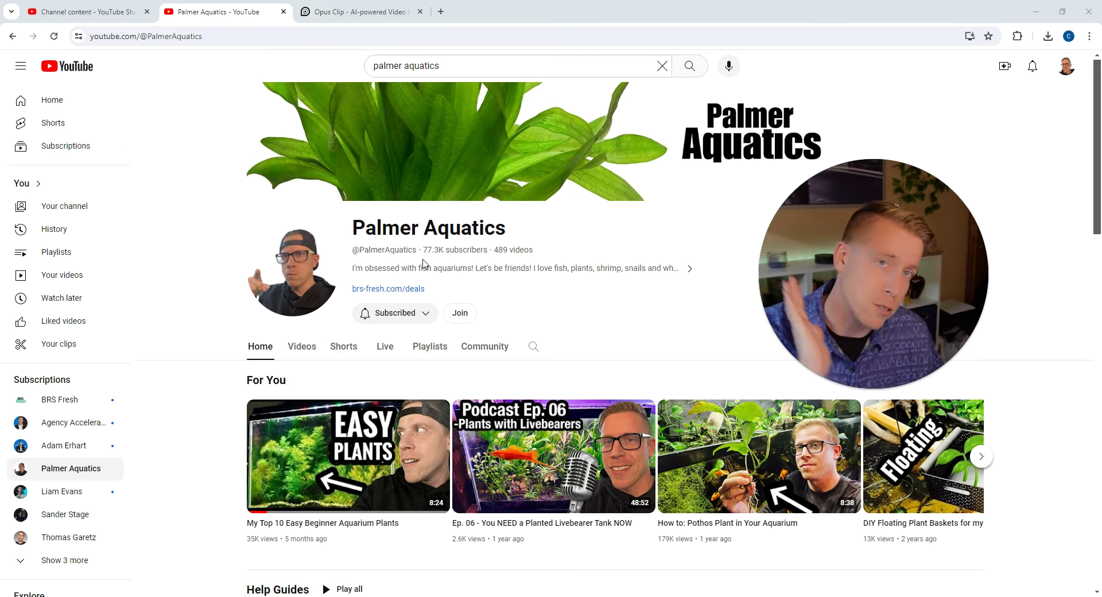
scroll(361, 372, down, 1)
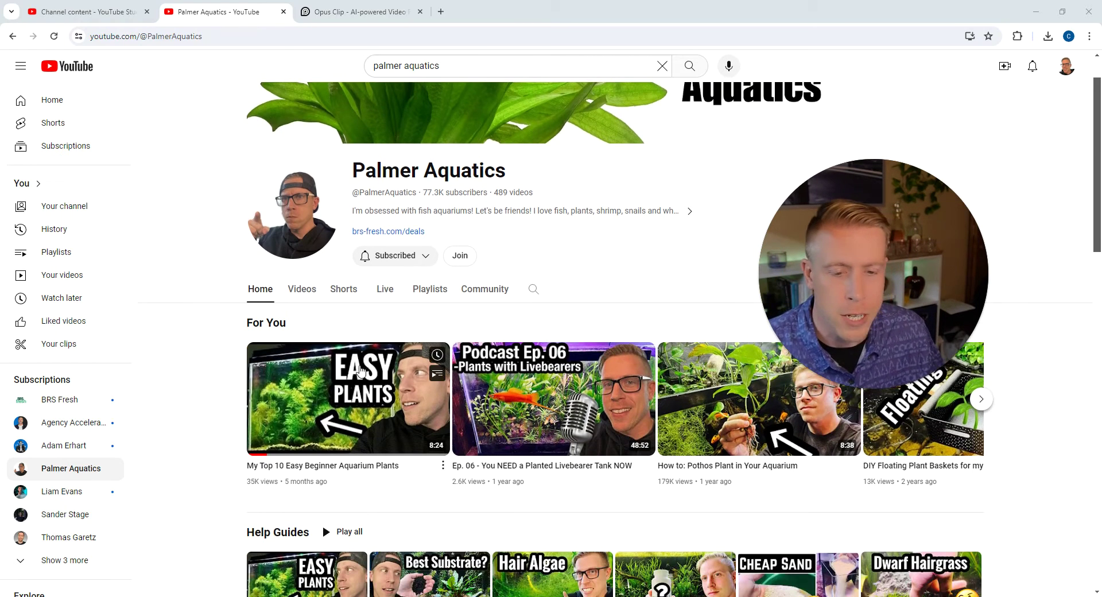
mouse_move(360, 372)
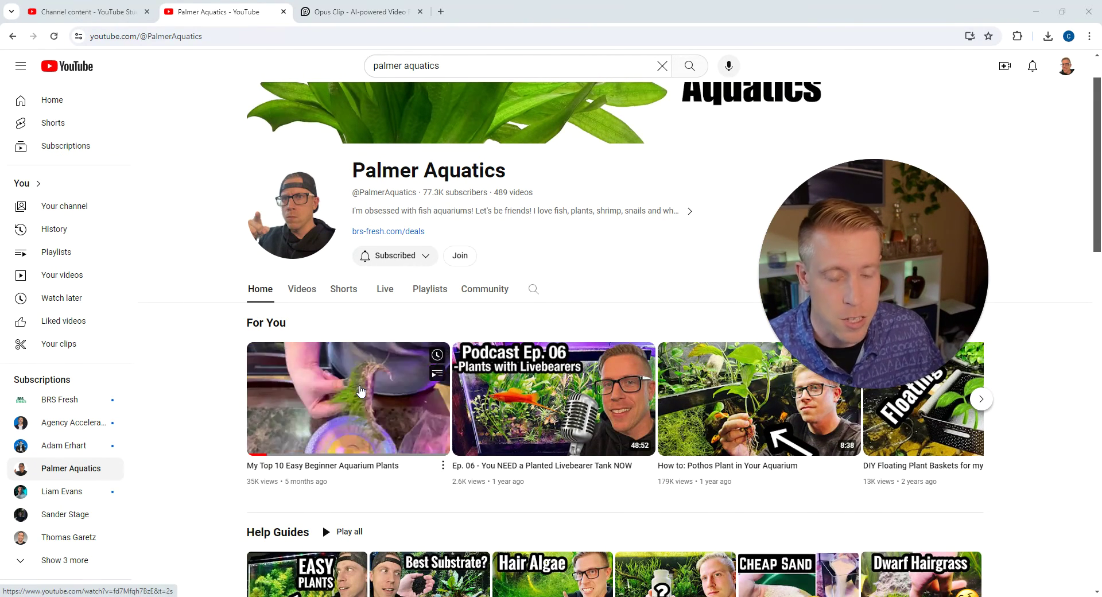
click(357, 11)
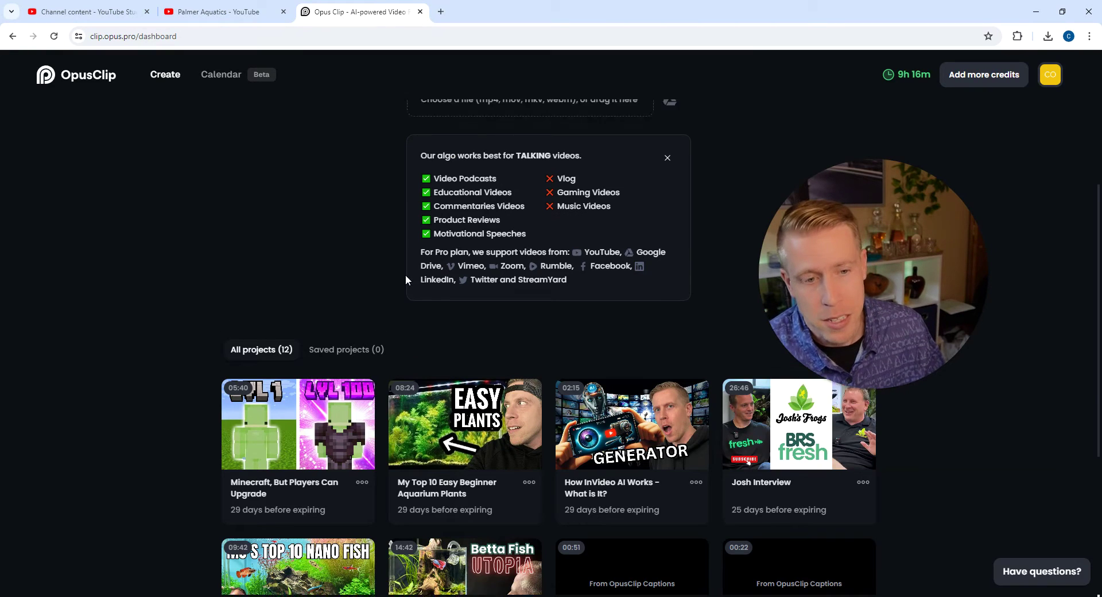
- Scroll the dashboard up to the link box and back, then open the Easy Beginner Aquarium Plants project
scroll(406, 274, up, 3)
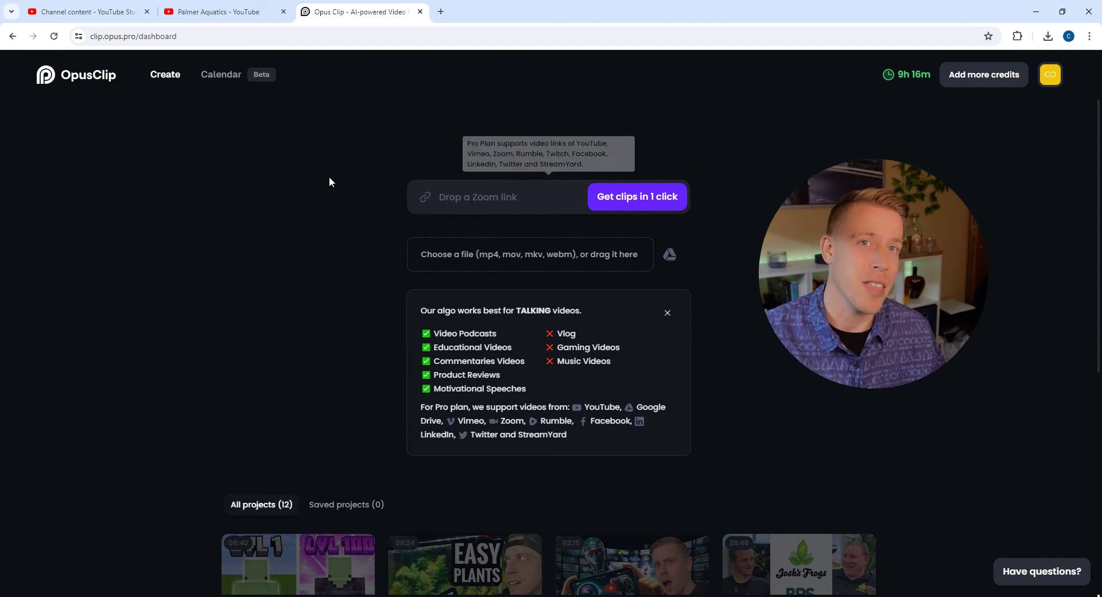
drag(773, 201, 243, 227)
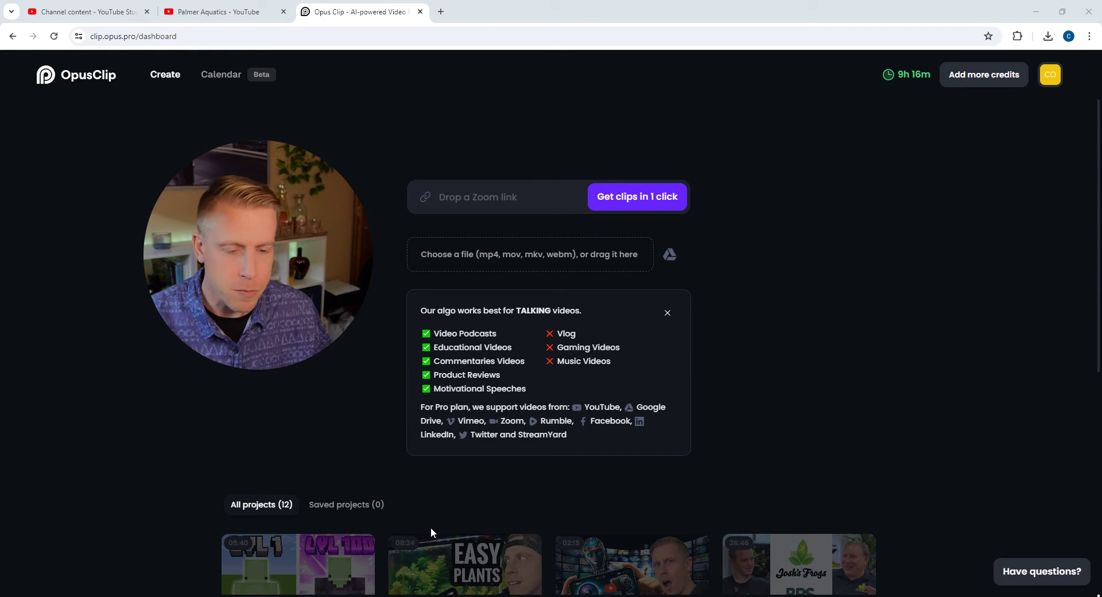
scroll(822, 443, down, 3)
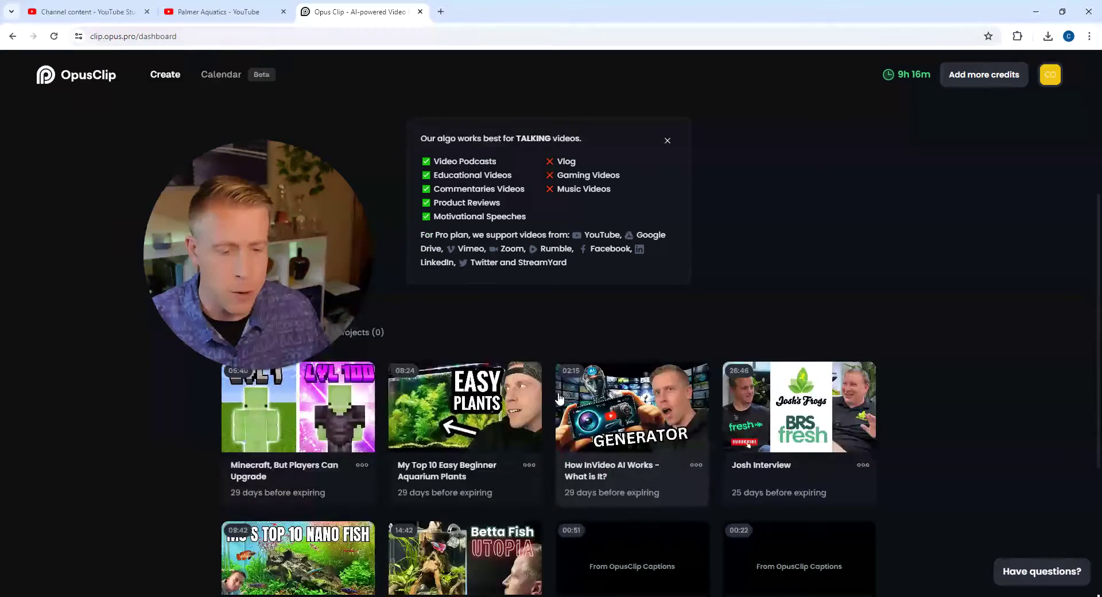
click(476, 396)
- Review clip #1 (99/100) and clip #2 'Amazon Sword Care Guide' (94/100) in the clip list
drag(355, 263, 966, 305)
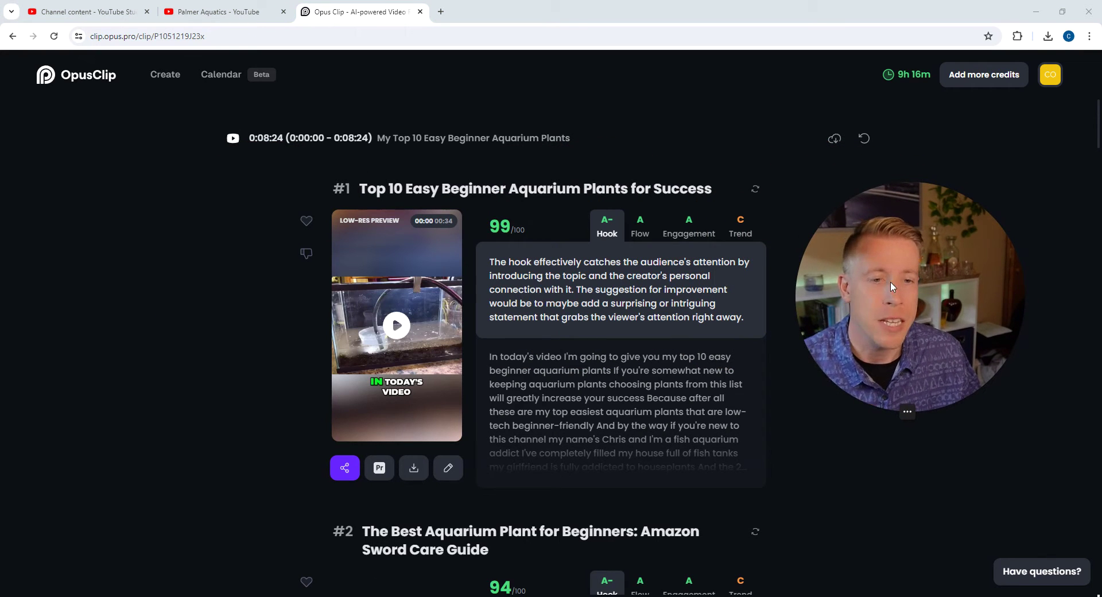
drag(891, 286, 886, 291)
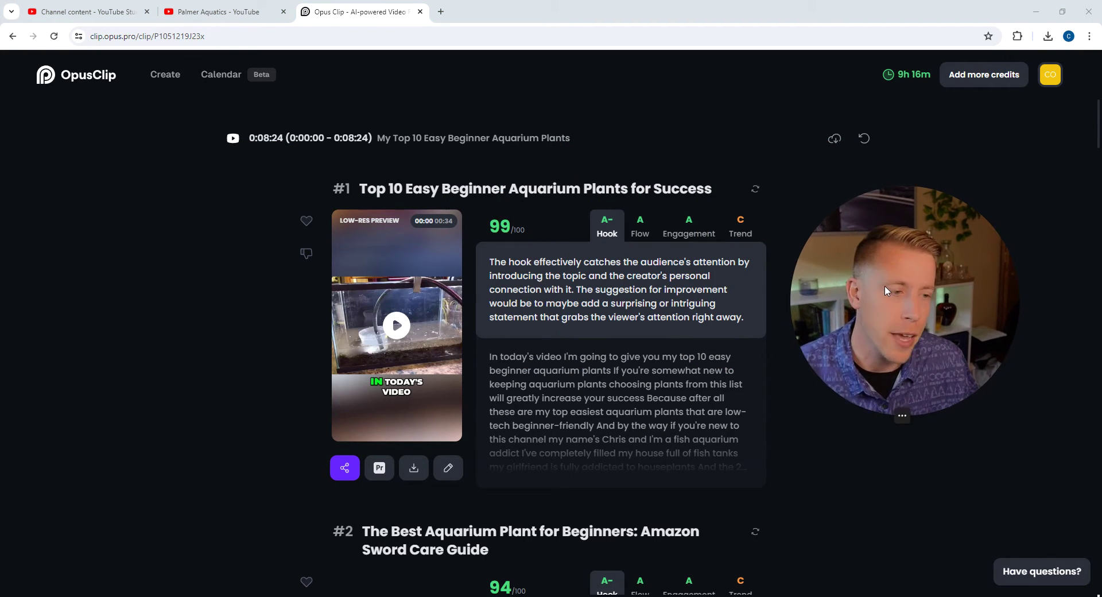
scroll(262, 295, down, 4)
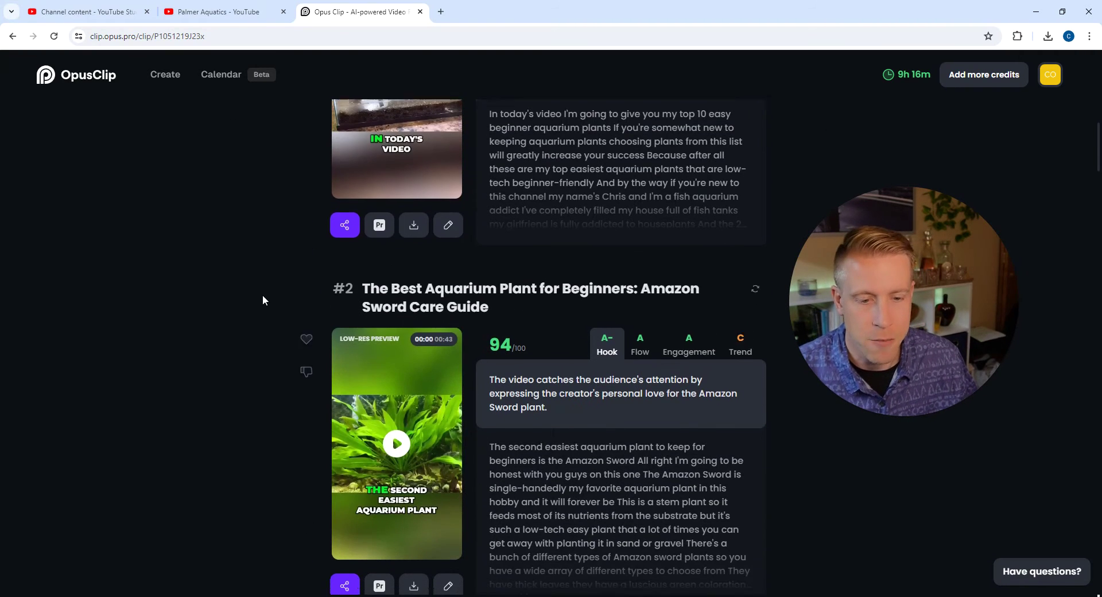
scroll(263, 295, down, 2)
scroll(263, 295, up, 6)
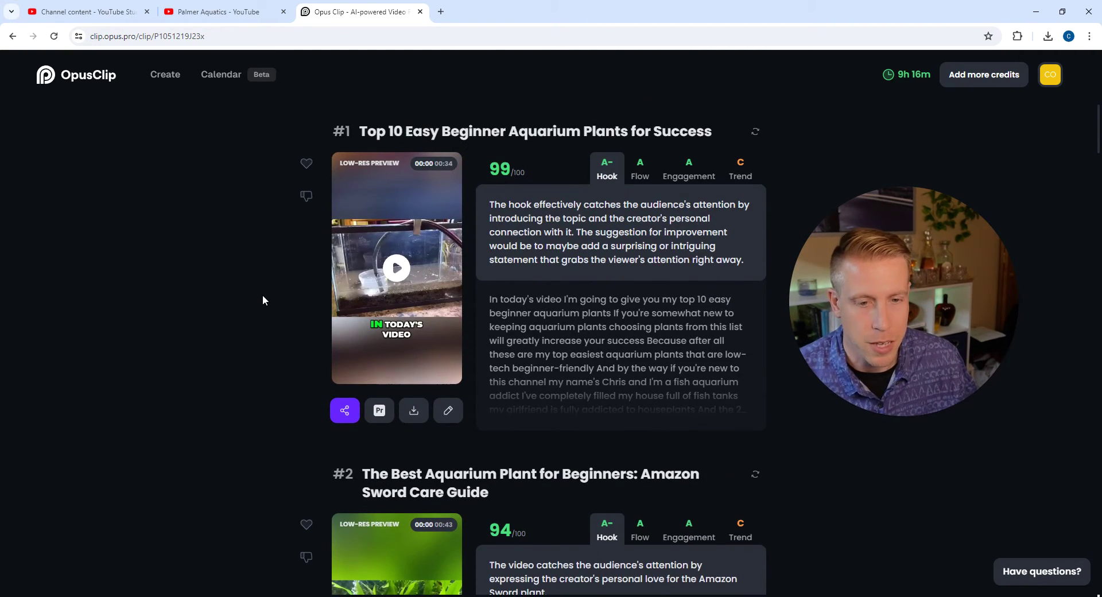
scroll(263, 295, down, 4)
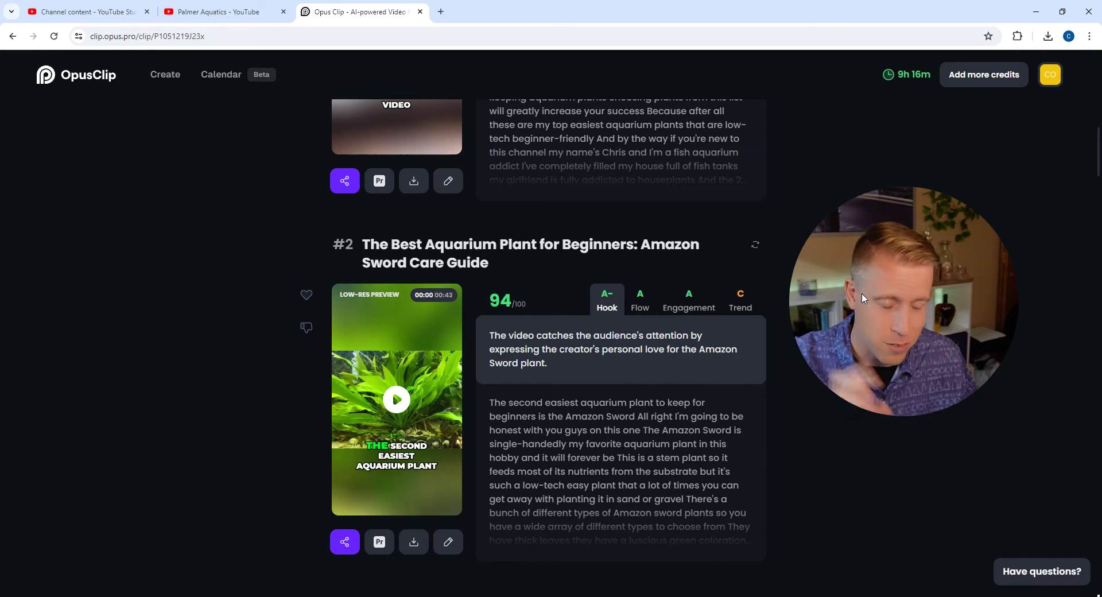
scroll(288, 280, up, 3)
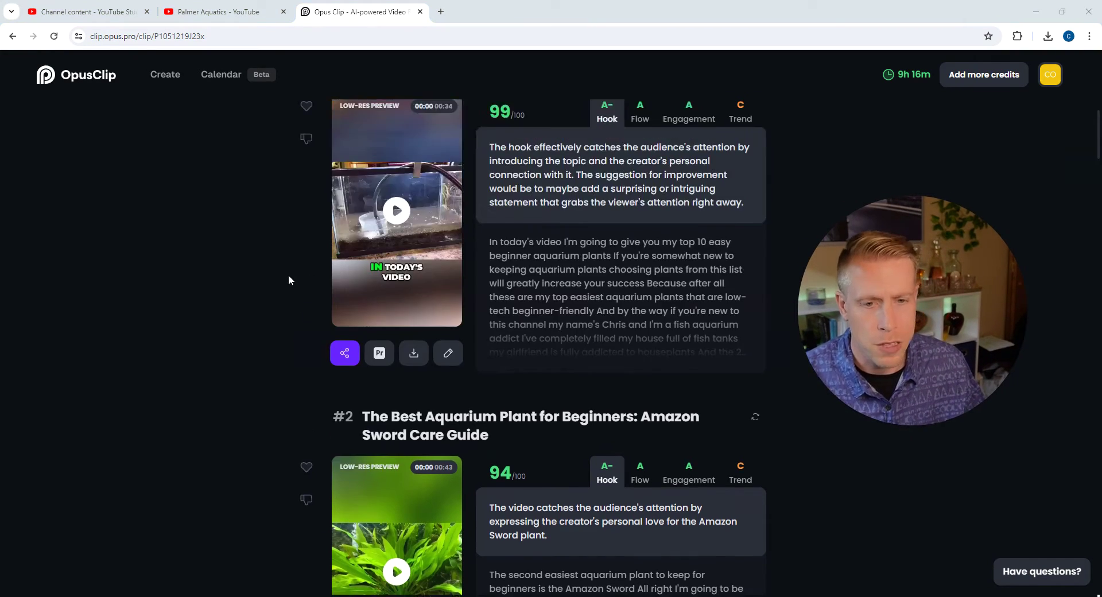
scroll(289, 280, up, 1)
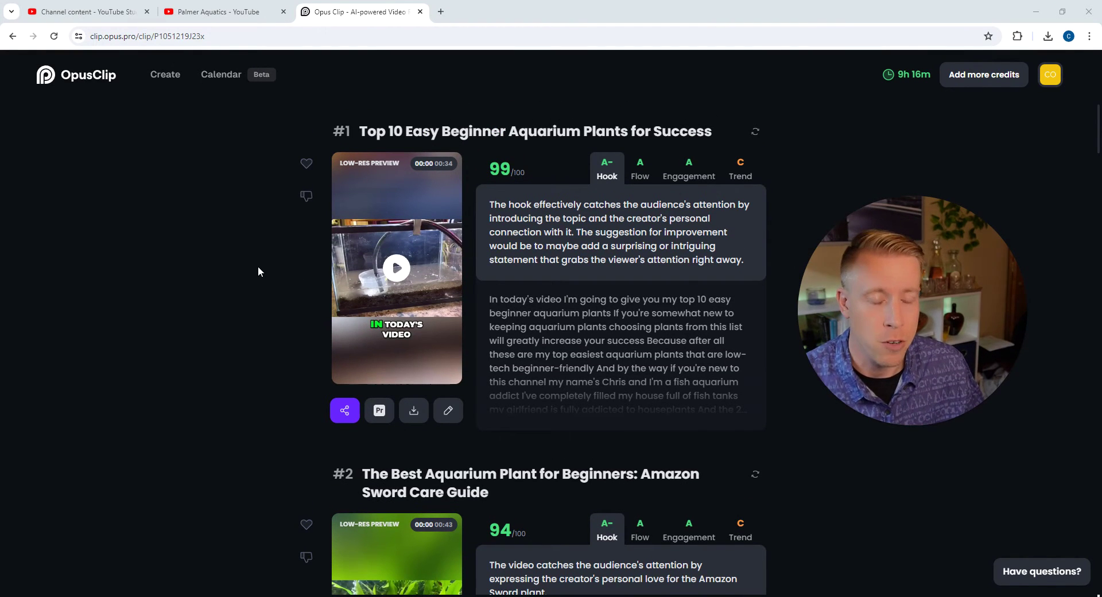
scroll(258, 272, down, 1)
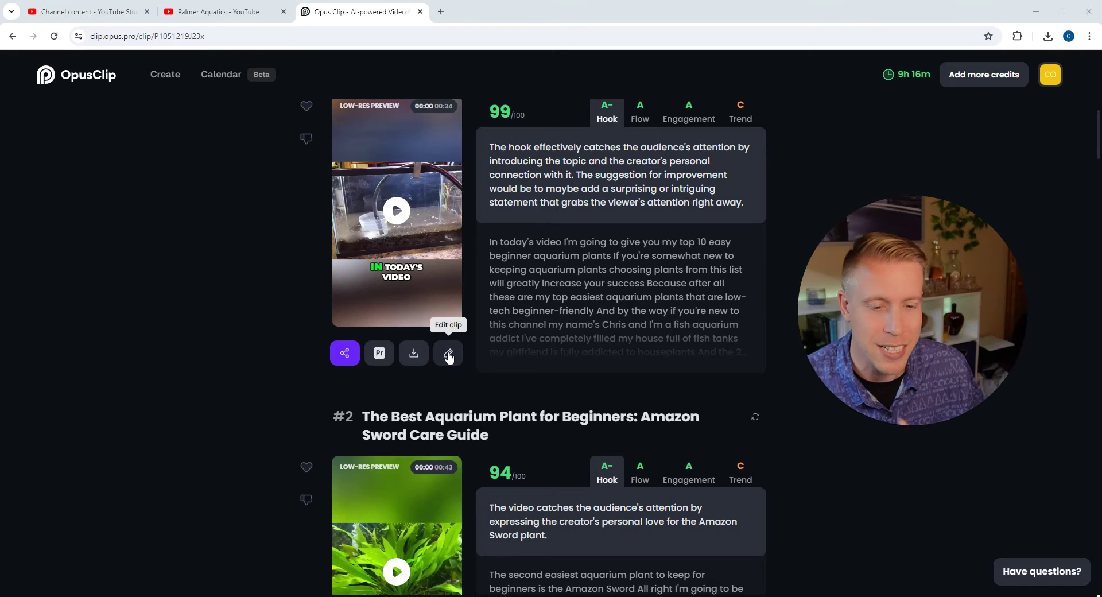
- Open clip #1 and correct the caption text at the word 'my' in the opening line
click(449, 354)
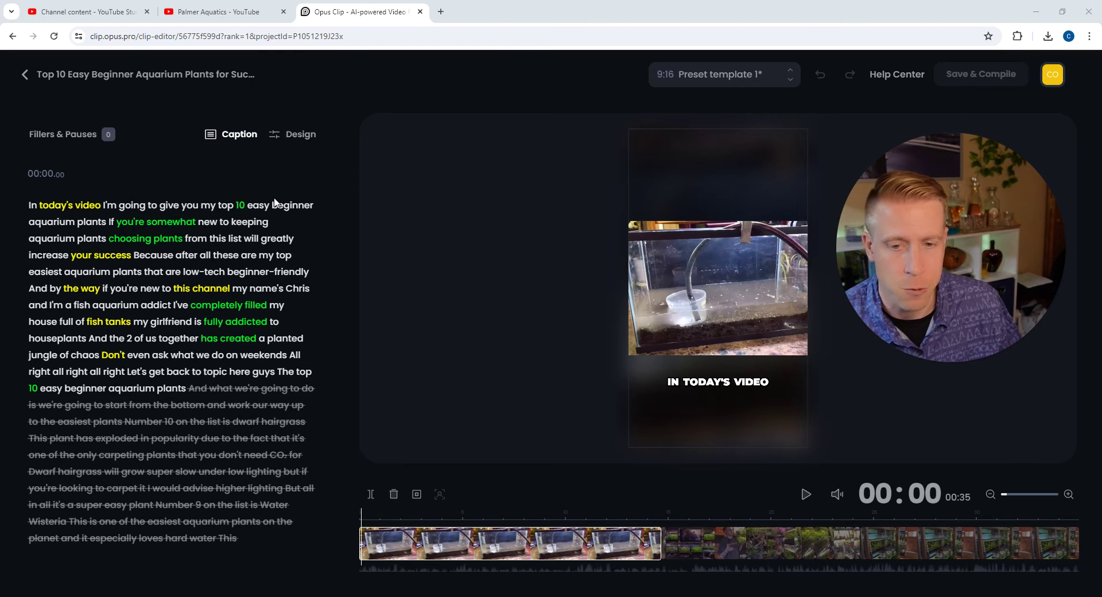
click(207, 208)
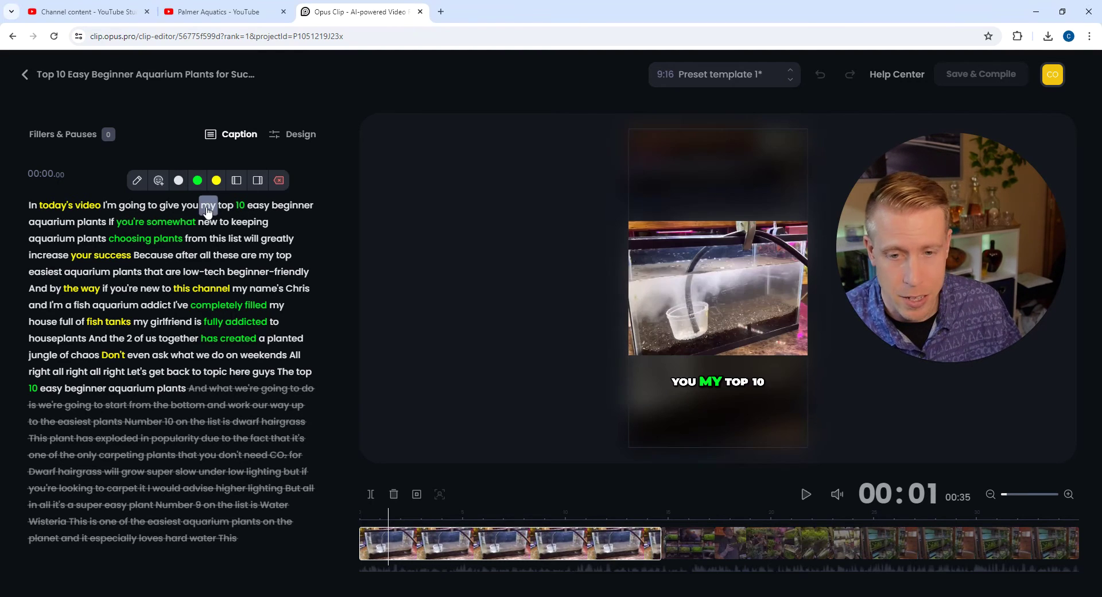
click(137, 181)
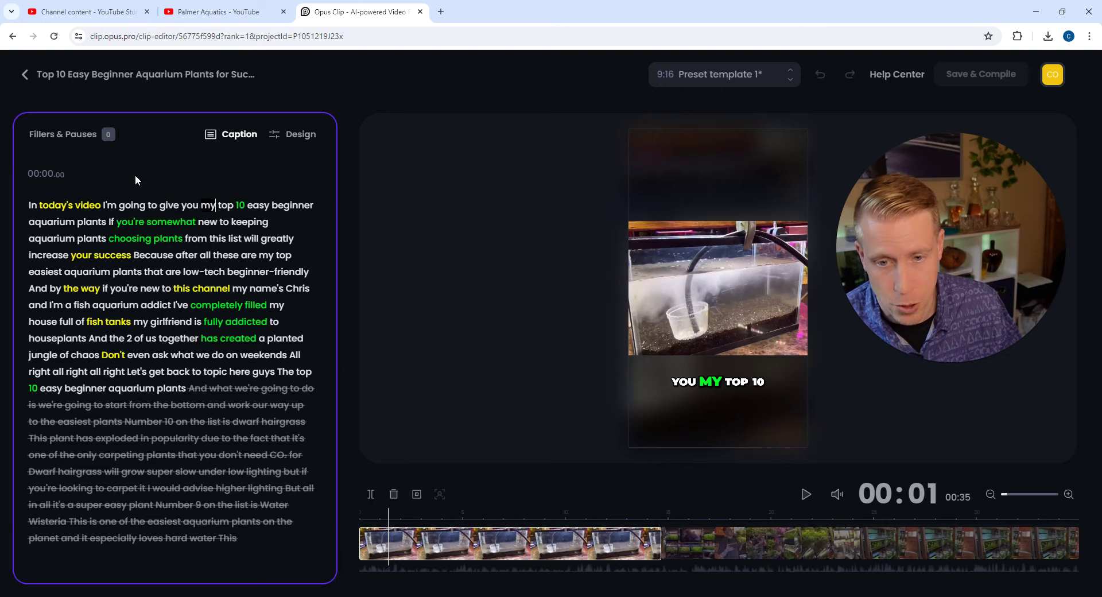
click(332, 194)
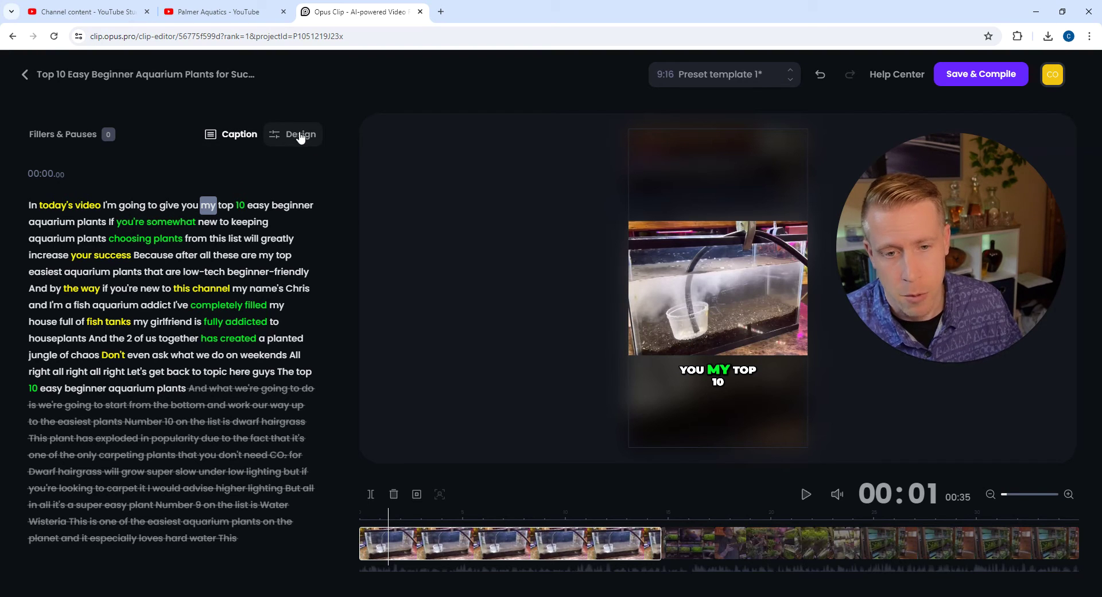
click(300, 136)
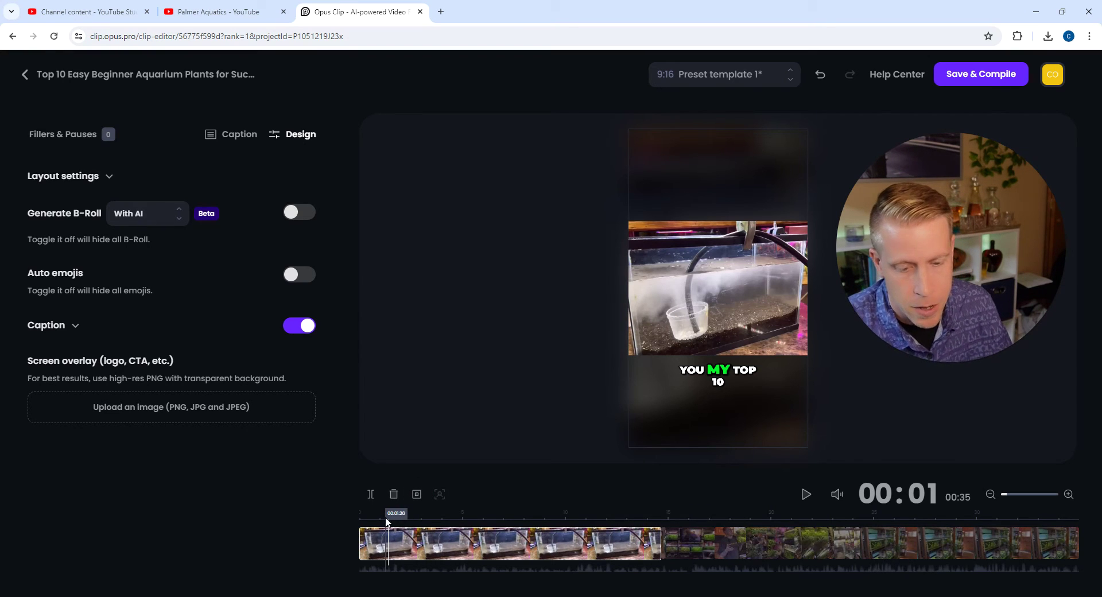
- Move the playhead to just before 1 second, then ahead to 00:02
drag(380, 519, 378, 519)
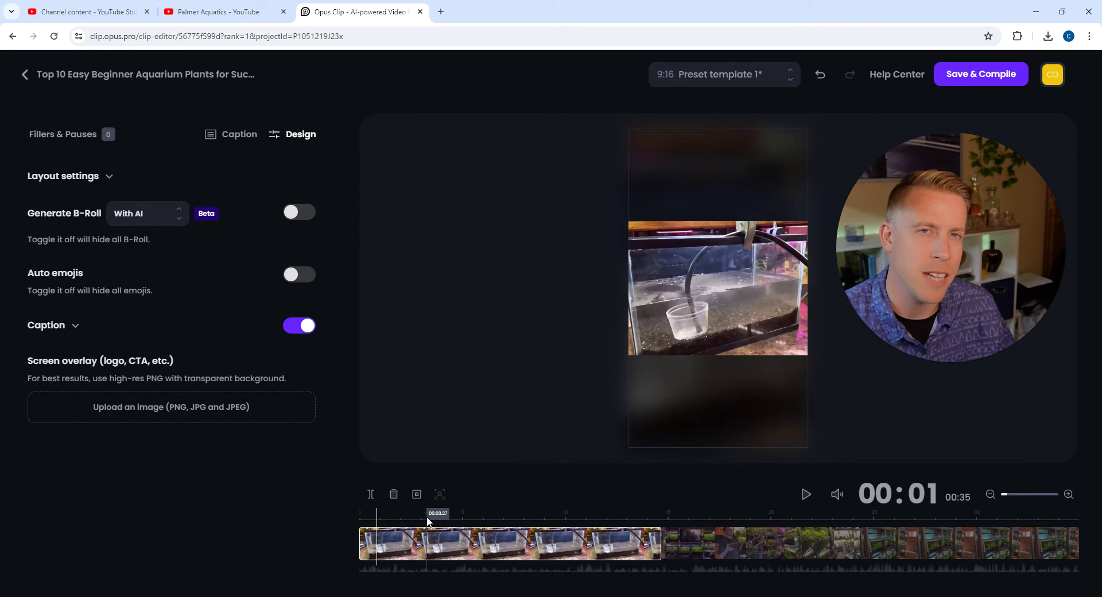
click(392, 522)
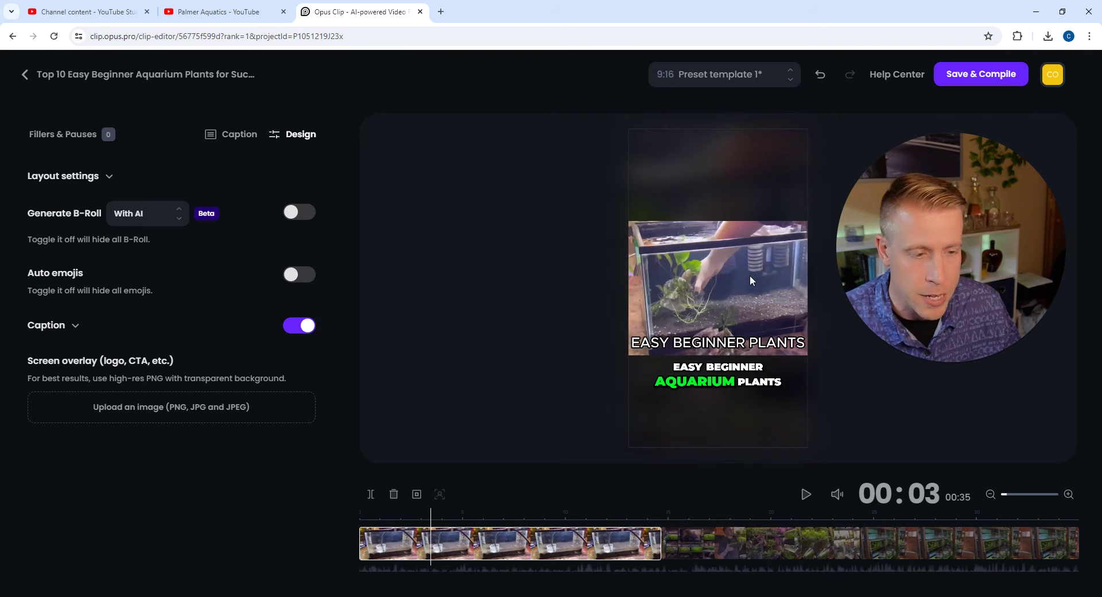
- Nudge the hand-planting B-roll slightly right, then jump to the aquarium shelf shot at 00:16
click(756, 274)
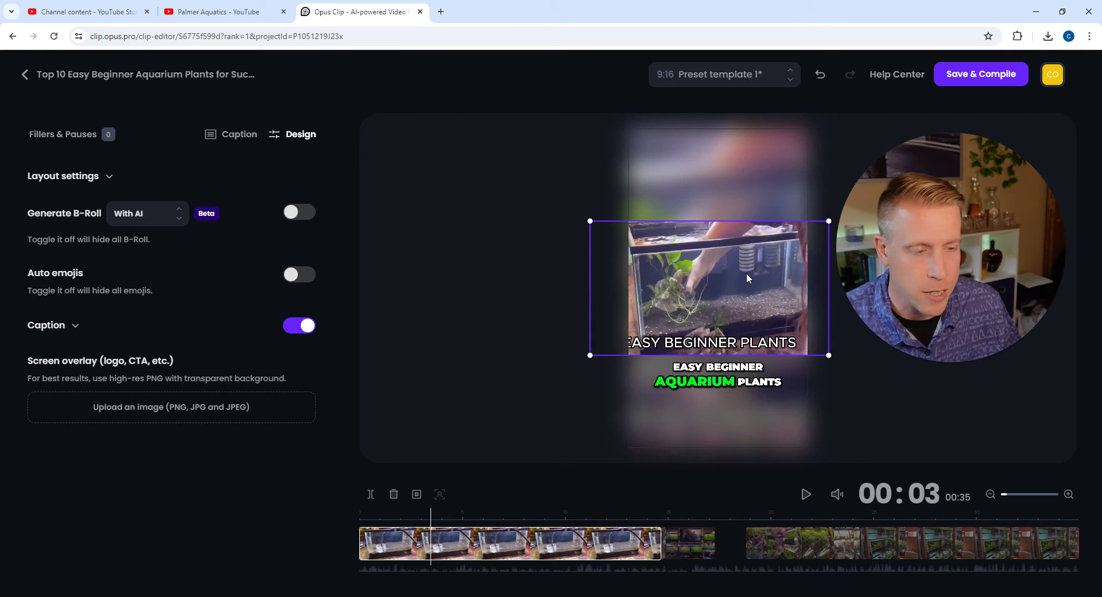
drag(746, 273, 752, 272)
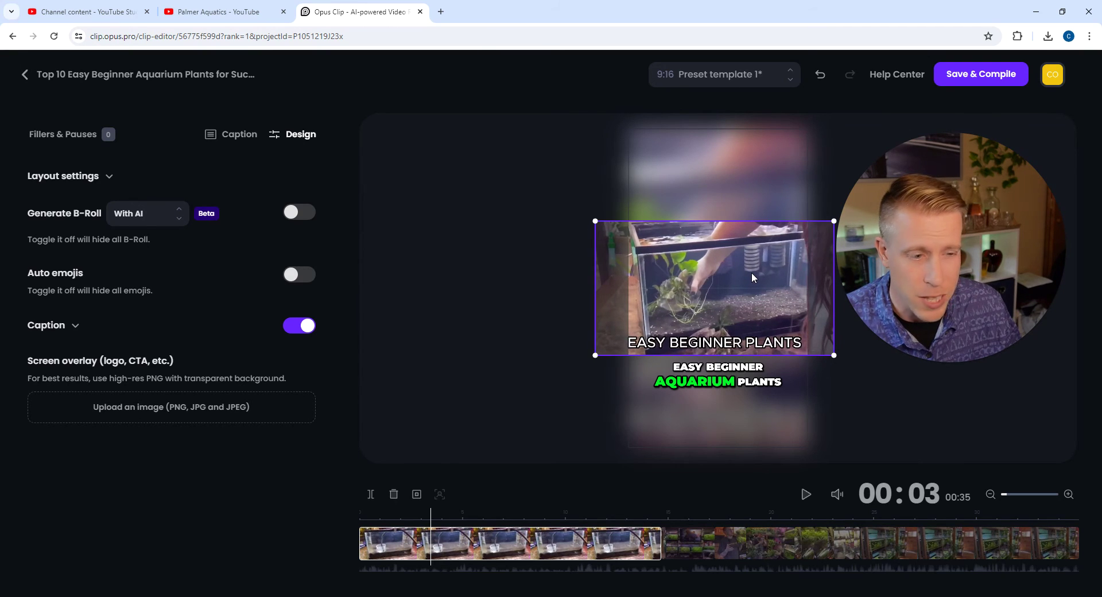
click(538, 233)
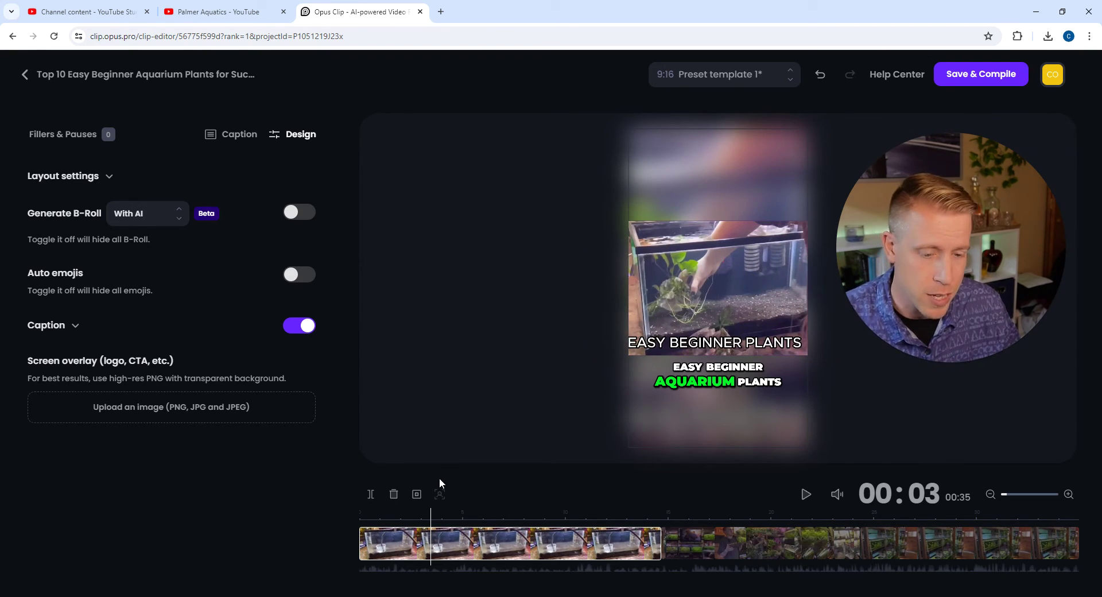
click(693, 549)
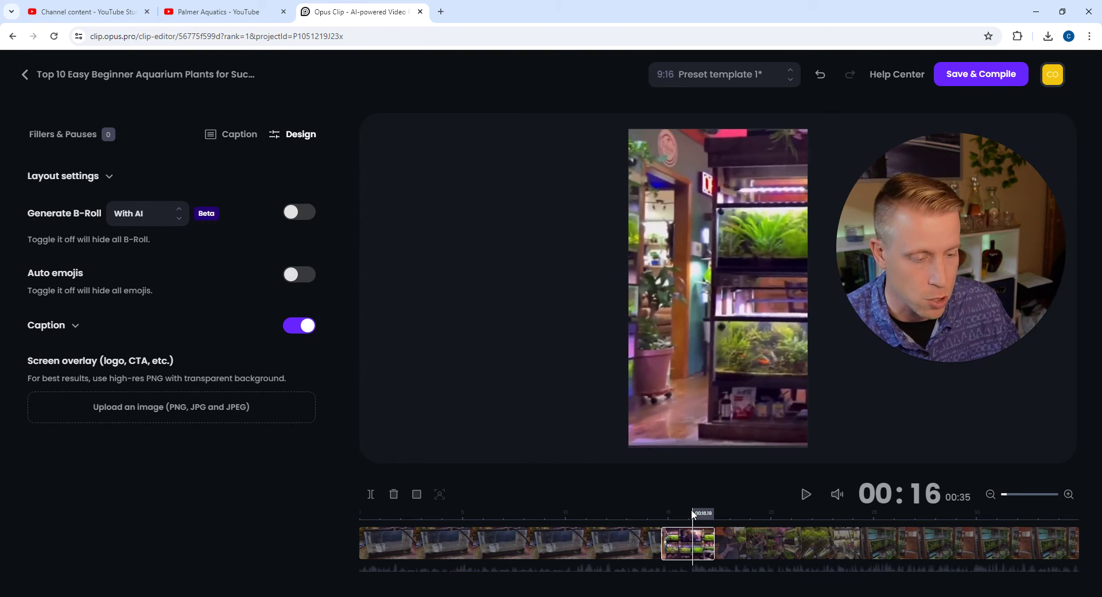
- Play clip #1 from 00:00, pause at 00:09, split it there, and check both pieces
click(577, 515)
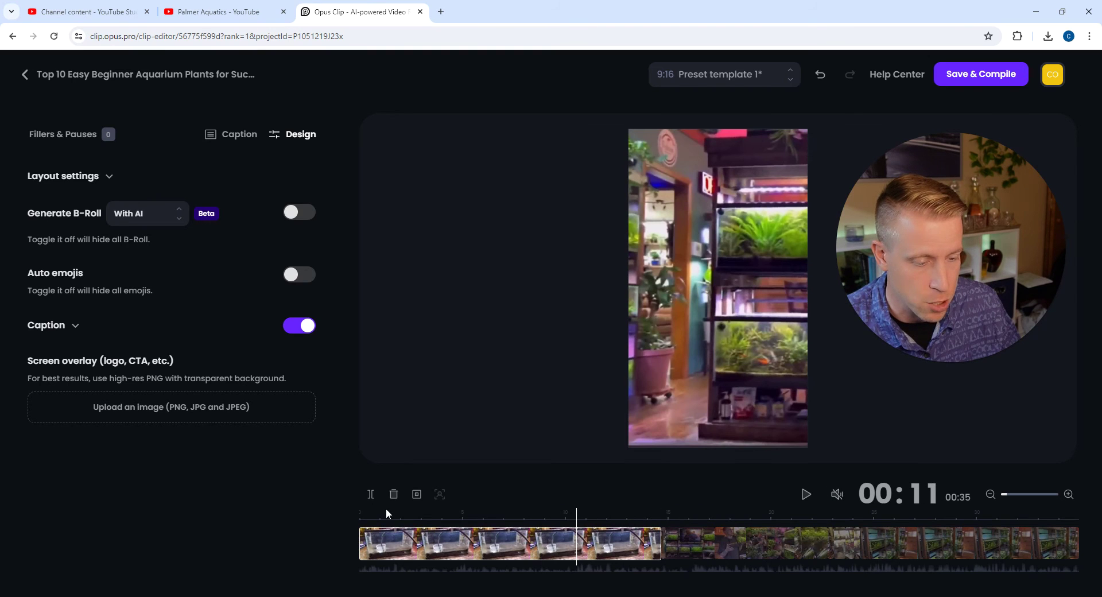
click(359, 513)
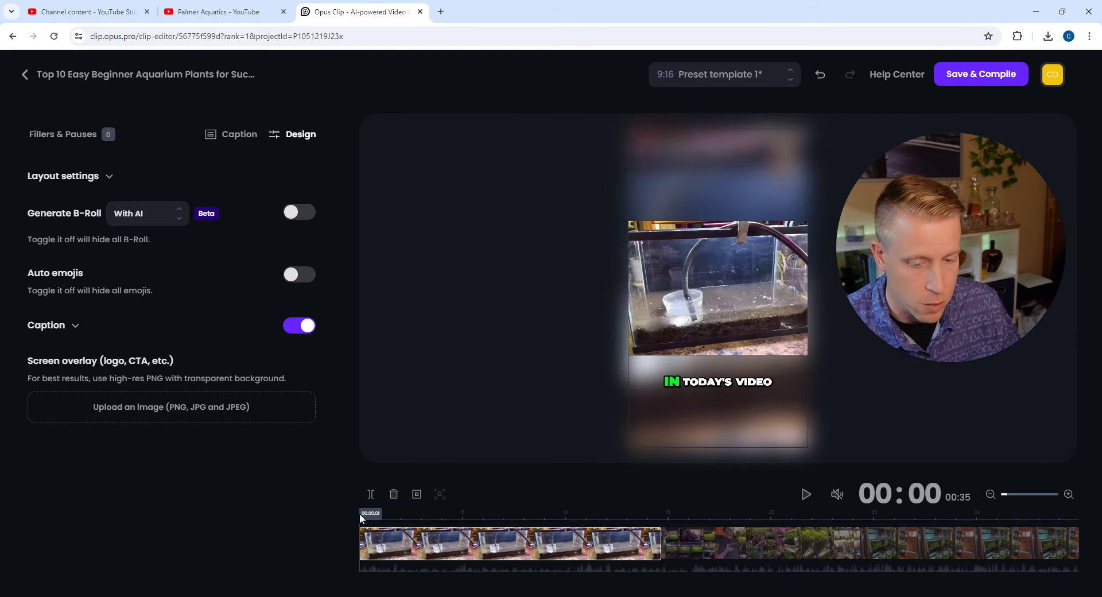
click(807, 494)
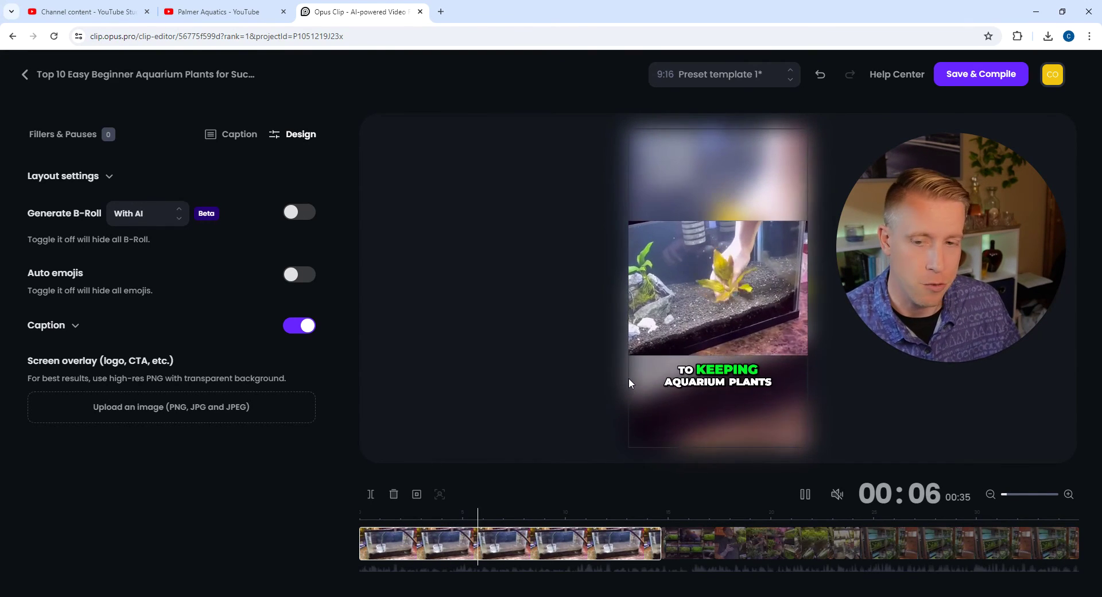
click(804, 495)
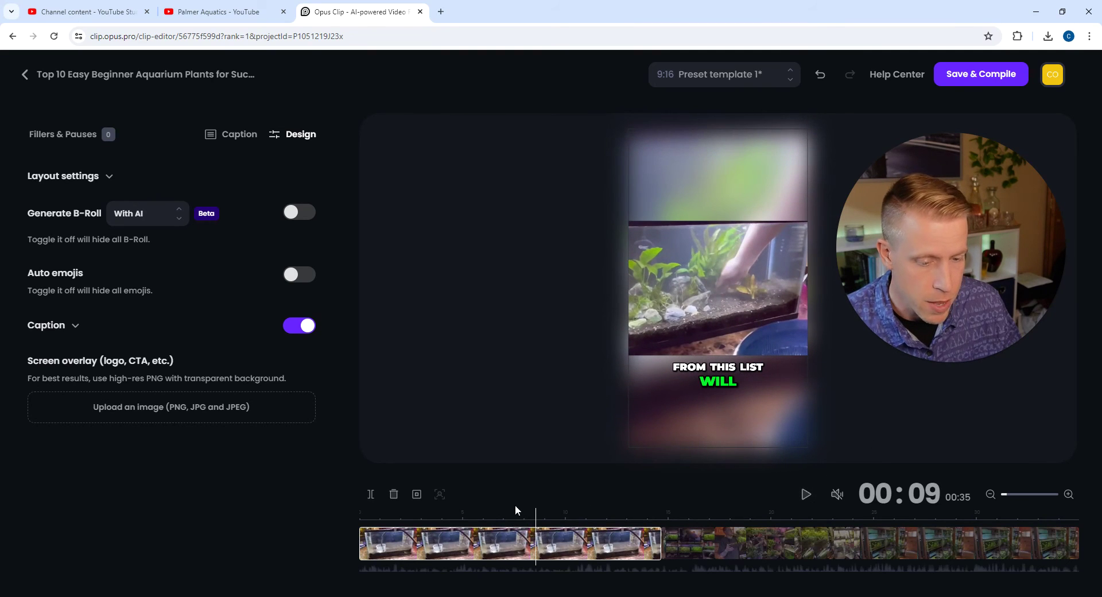
click(371, 495)
click(563, 539)
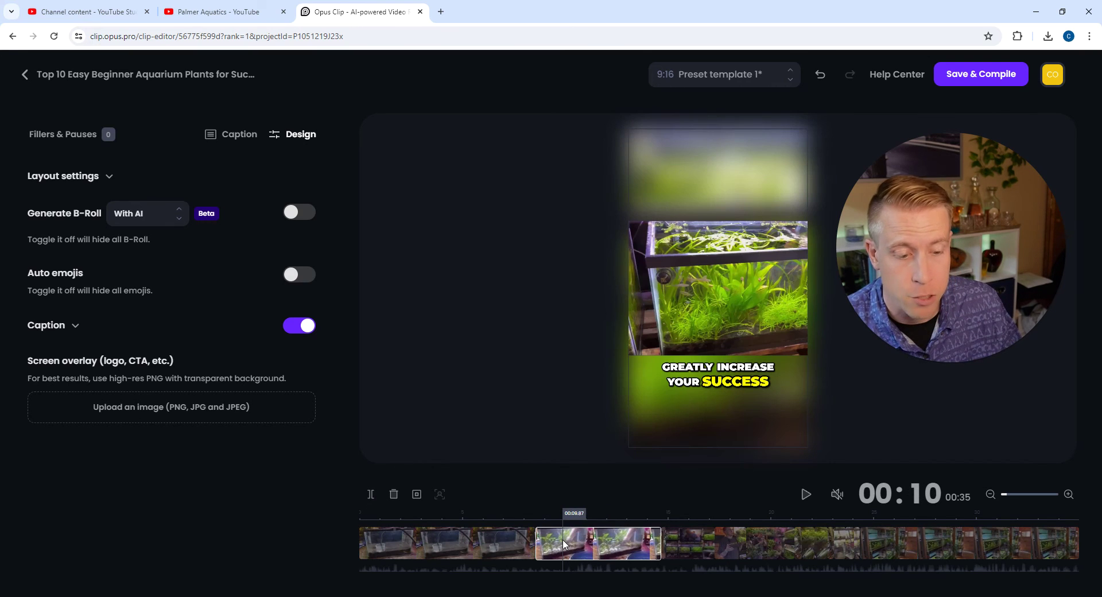
click(502, 539)
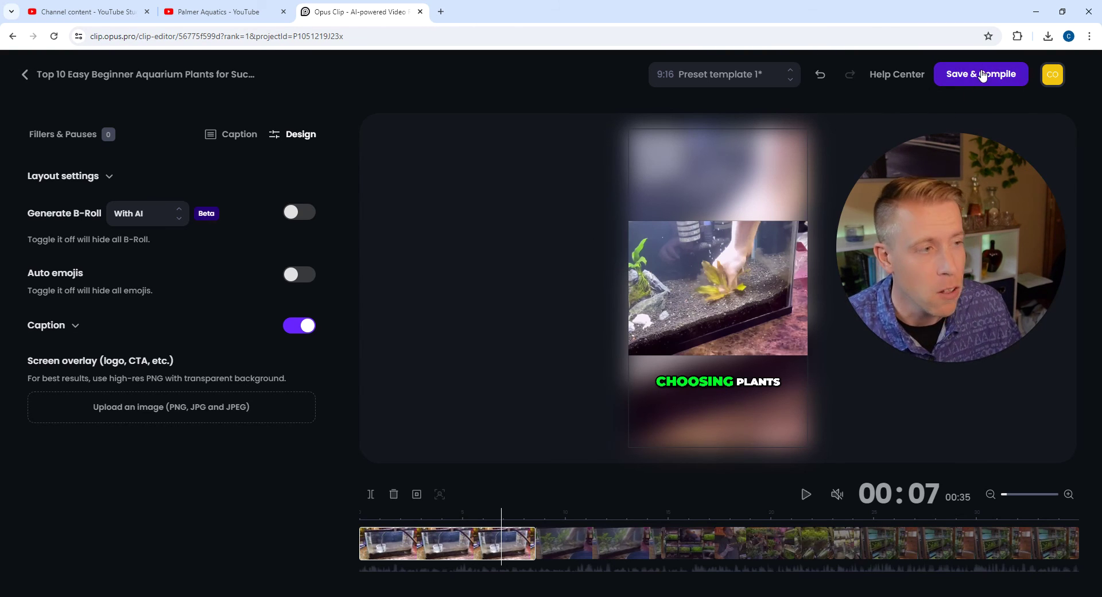
- Save and compile the edited 35-second clip #1
click(999, 82)
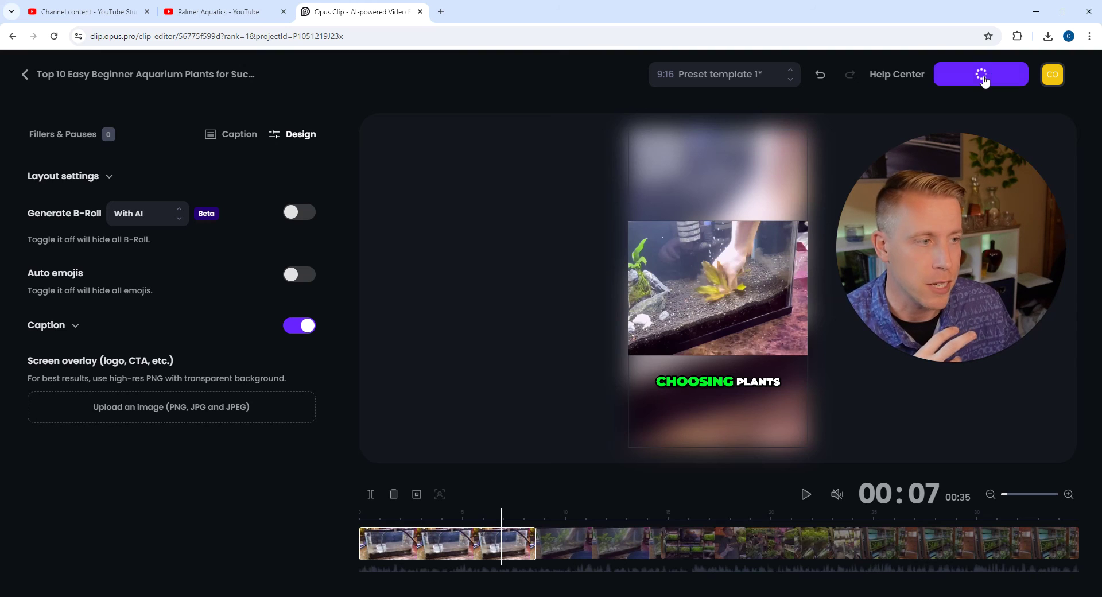